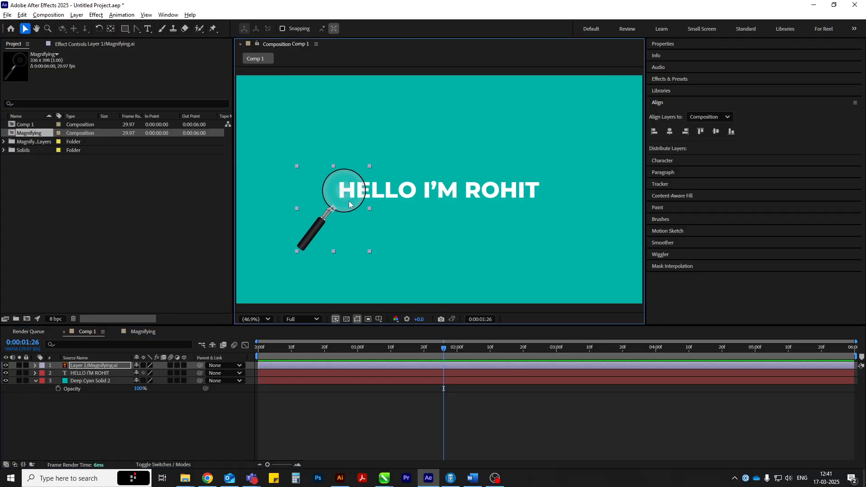
- Move the magnifying glass layer's anchor point to the centre of its lens
{"action": "left_click", "coordinate": [111, 28]}
{"action": "left_click_drag", "start_coordinate": [332, 209], "coordinate": [343, 191]}
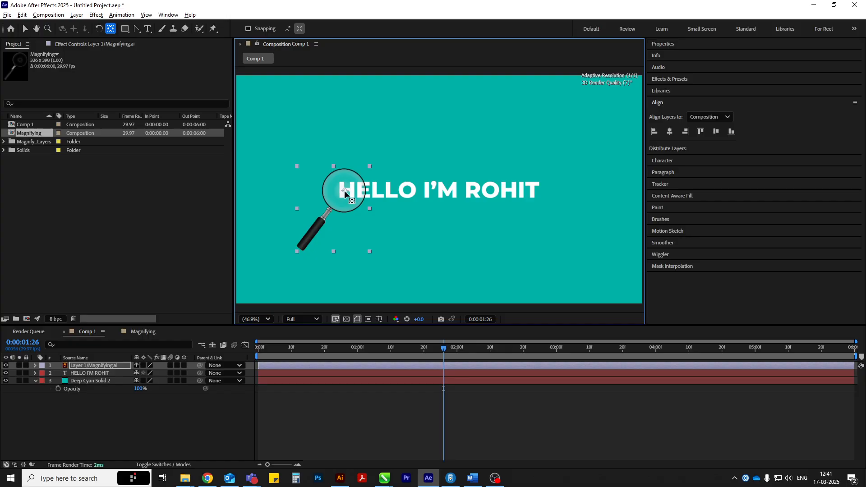
{"action": "left_click", "coordinate": [25, 28]}
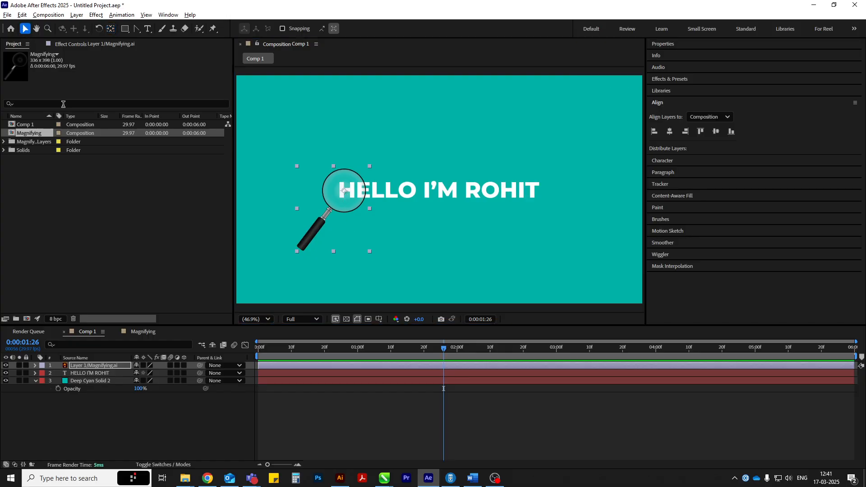
- Add Position keyframes to the magnifying glass layer at 0:00:00:00 and 0:00:01:00
{"action": "key", "text": "Home"}
{"action": "key", "text": "p"}
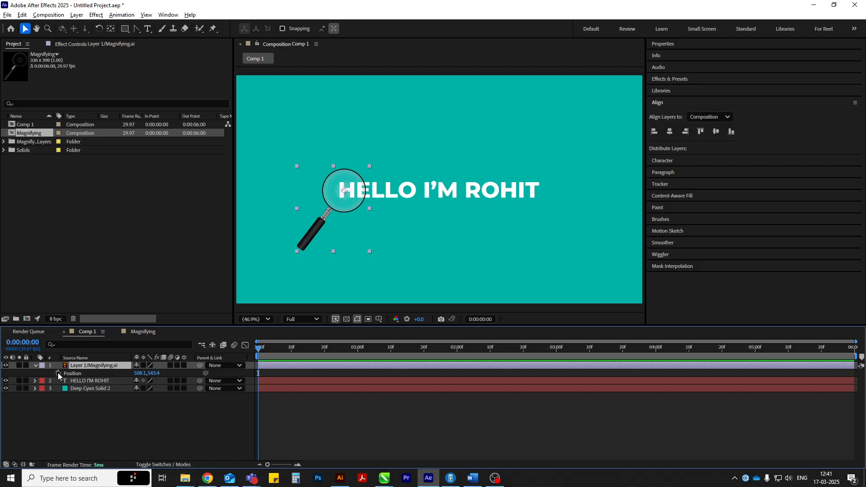
{"action": "left_click", "coordinate": [58, 374]}
{"action": "left_click_drag", "start_coordinate": [304, 351], "coordinate": [358, 347]}
{"action": "left_click", "coordinate": [12, 373]}
- At 0:00:00:00, move the magnifying glass outside the frame's upper right side, to about 2252, 147
{"action": "key", "text": "Home"}
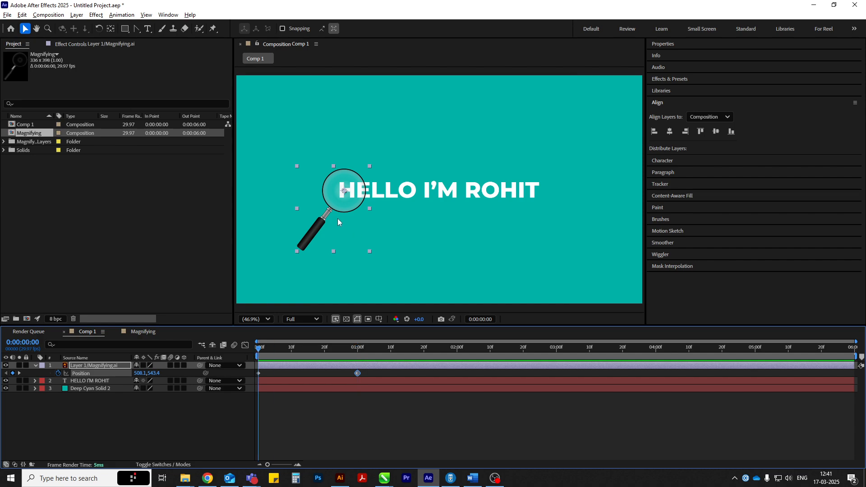
{"action": "key", "text": "comma"}
{"action": "key", "text": "comma"}
{"action": "left_click_drag", "start_coordinate": [370, 214], "coordinate": [567, 170]}
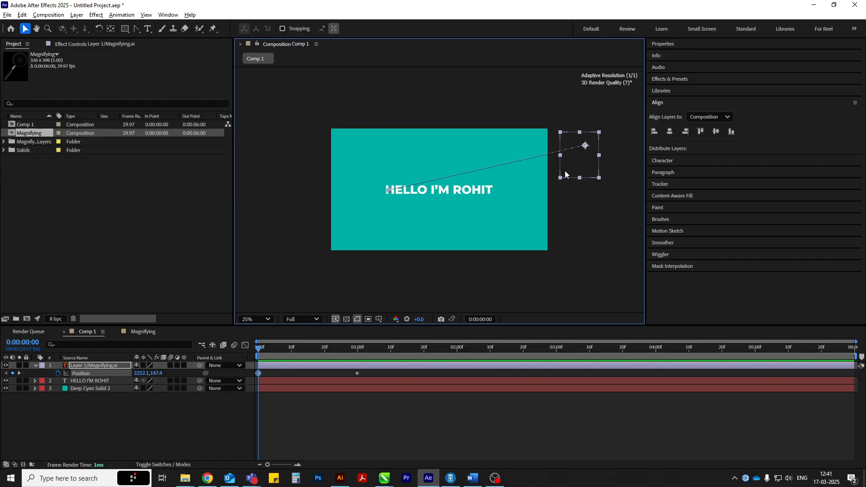
- Animate the magnifying glass's Rotation from 0° at 0:00:00:00 to -70° at 0:00:01:00
{"action": "left_click", "coordinate": [35, 366]}
{"action": "left_click", "coordinate": [36, 366]}
{"action": "left_click", "coordinate": [58, 404]}
{"action": "left_click", "coordinate": [361, 361]}
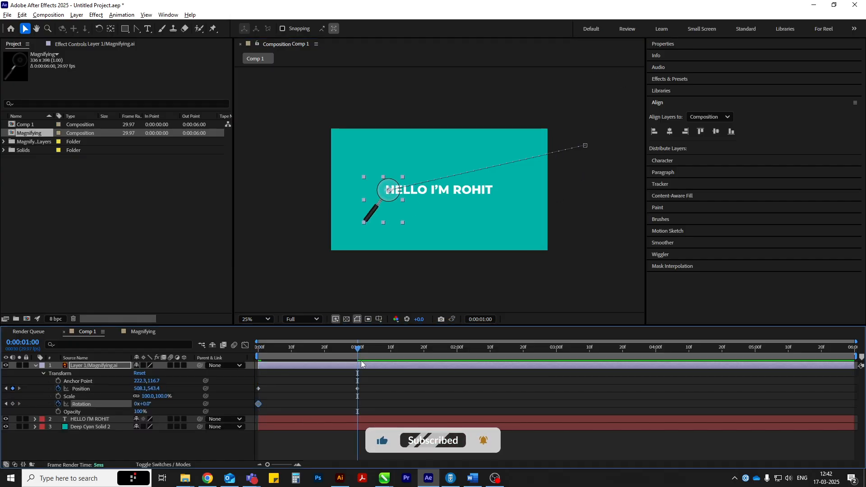
{"action": "left_click_drag", "start_coordinate": [146, 405], "coordinate": [118, 407]}
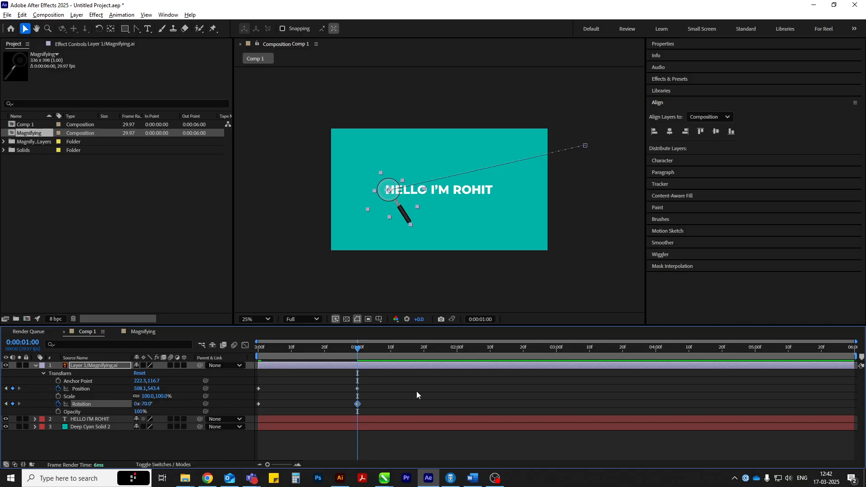
{"action": "left_click", "coordinate": [212, 442]}
- Apply Easy Ease to all Position and Rotation keyframes of the magnifying glass
{"action": "left_click", "coordinate": [265, 352]}
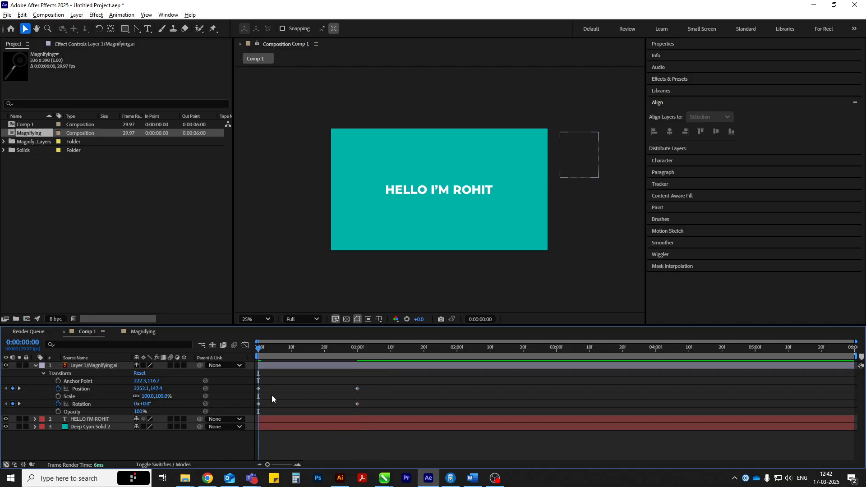
{"action": "left_click_drag", "start_coordinate": [372, 408], "coordinate": [248, 383]}
{"action": "right_click", "coordinate": [260, 387]}
{"action": "mouse_move", "coordinate": [311, 381]}
{"action": "left_click", "coordinate": [400, 411]}
{"action": "left_click", "coordinate": [304, 393]}
- In the graph editor, lengthen the incoming ease of the magnifying glass's Position and Rotation keyframes at 0:00:01:00
{"action": "left_click_drag", "start_coordinate": [258, 349], "coordinate": [357, 351]}
{"action": "left_click", "coordinate": [329, 363]}
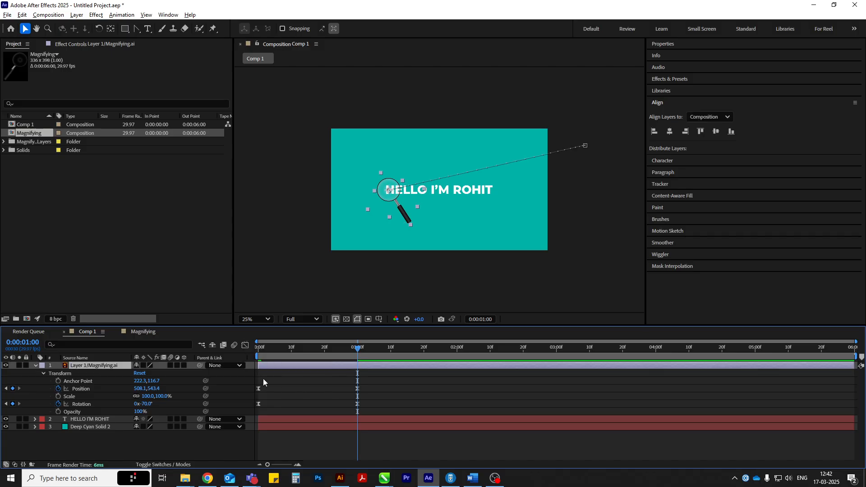
{"action": "left_click_drag", "start_coordinate": [378, 393], "coordinate": [246, 385]}
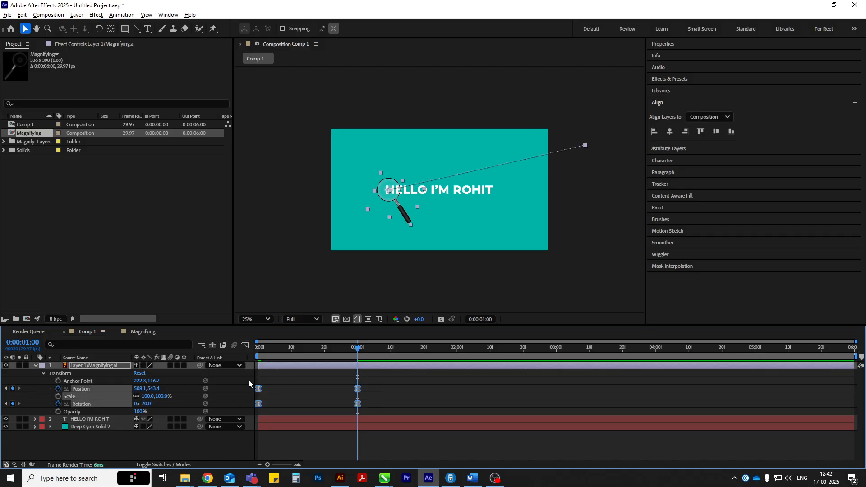
{"action": "left_click", "coordinate": [244, 345]}
{"action": "left_click_drag", "start_coordinate": [328, 414], "coordinate": [390, 447]}
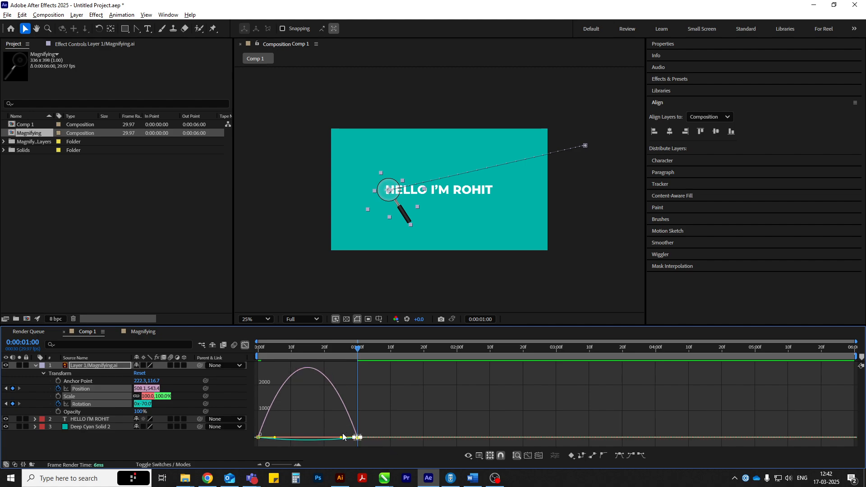
{"action": "left_click_drag", "start_coordinate": [341, 436], "coordinate": [318, 437]}
{"action": "left_click", "coordinate": [244, 345]}
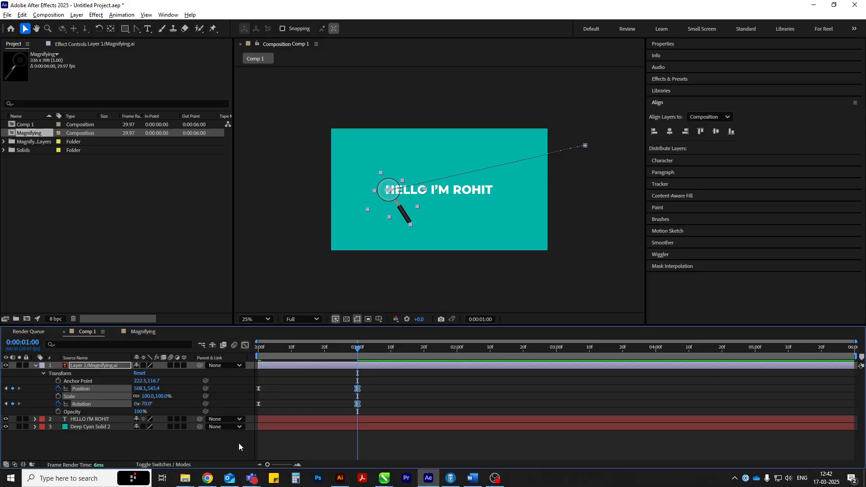
- Bend the magnifying glass's motion path into a downward curve by pulling a Pen tool handle from its starting point
{"action": "left_click", "coordinate": [226, 447]}
{"action": "left_click", "coordinate": [137, 29]}
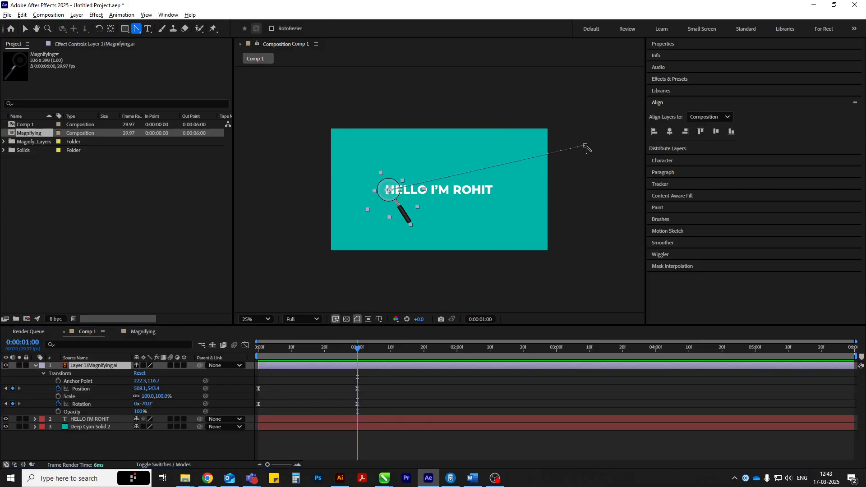
{"action": "left_click_drag", "start_coordinate": [585, 146], "coordinate": [548, 194]}
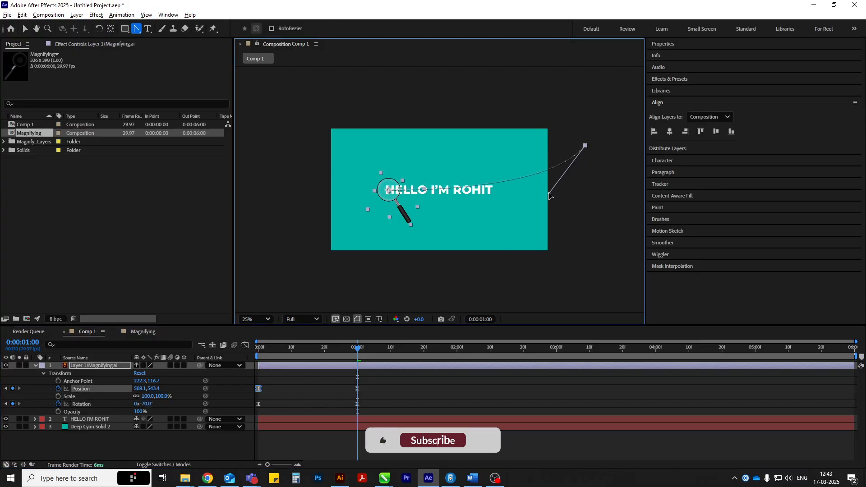
{"action": "left_click", "coordinate": [138, 32]}
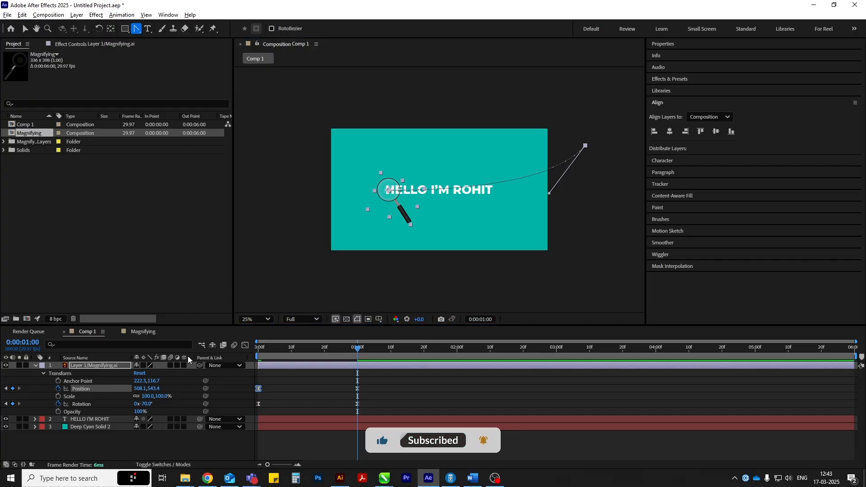
{"action": "key", "text": "v"}
{"action": "left_click", "coordinate": [167, 454]}
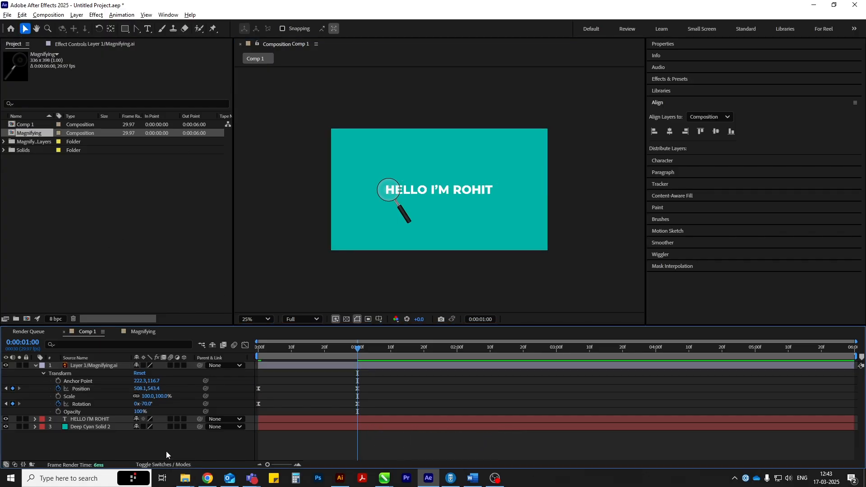
- Add Position and Rotation keyframes to the magnifying glass at 0:00:01:10 and shift both to 0:00:01:15
{"action": "left_click_drag", "start_coordinate": [357, 350], "coordinate": [391, 355]}
{"action": "left_click", "coordinate": [36, 389]}
{"action": "left_click", "coordinate": [12, 388]}
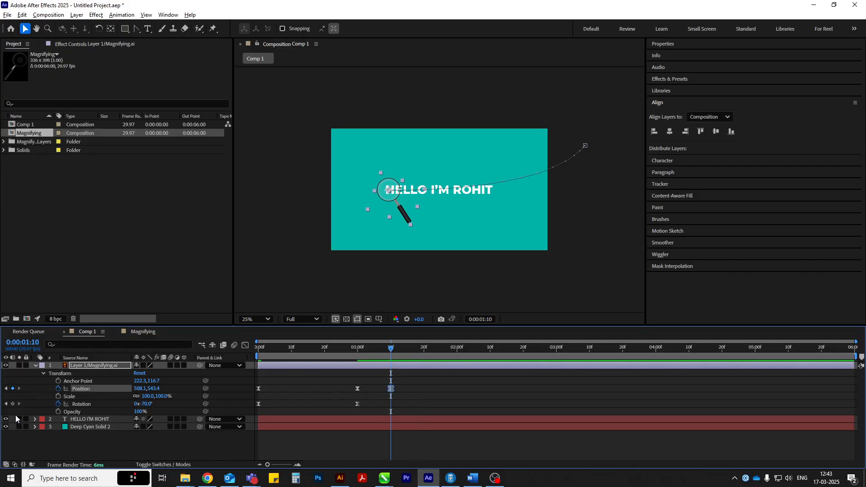
{"action": "left_click", "coordinate": [13, 404]}
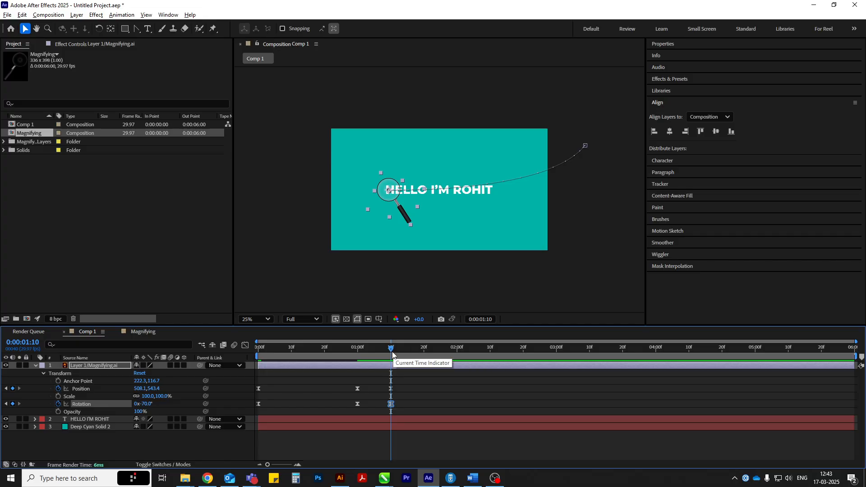
{"action": "scroll", "coordinate": [392, 352], "scroll_direction": "up", "scroll_amount": 1}
{"action": "left_click_drag", "start_coordinate": [392, 352], "coordinate": [423, 355]}
{"action": "mouse_move", "coordinate": [382, 383]}
{"action": "left_mouse_down"}
{"action": "mouse_move", "coordinate": [401, 405]}
{"action": "mouse_move", "coordinate": [410, 389]}
{"action": "mouse_move", "coordinate": [422, 389]}
{"action": "left_mouse_up"}
{"action": "scroll", "coordinate": [418, 388], "scroll_direction": "down", "scroll_amount": 1}
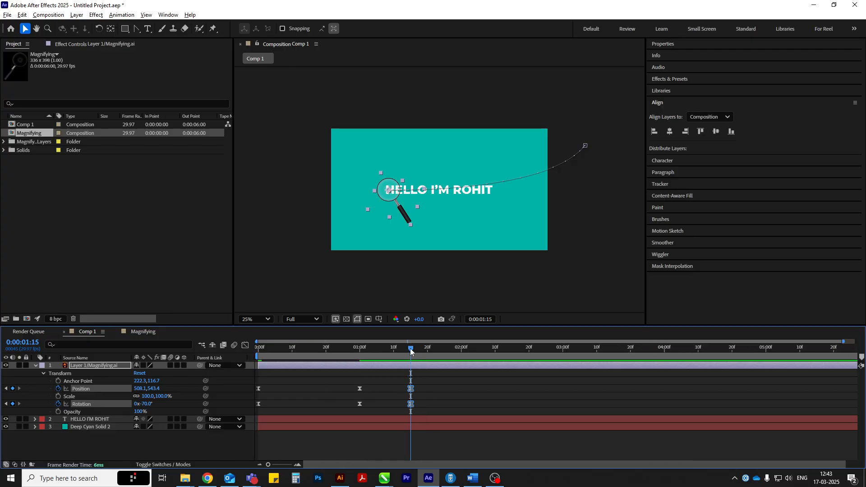
- Add Position and Rotation keyframes to the magnifying glass at 0:00:04:00
{"action": "left_click_drag", "start_coordinate": [410, 351], "coordinate": [693, 418]}
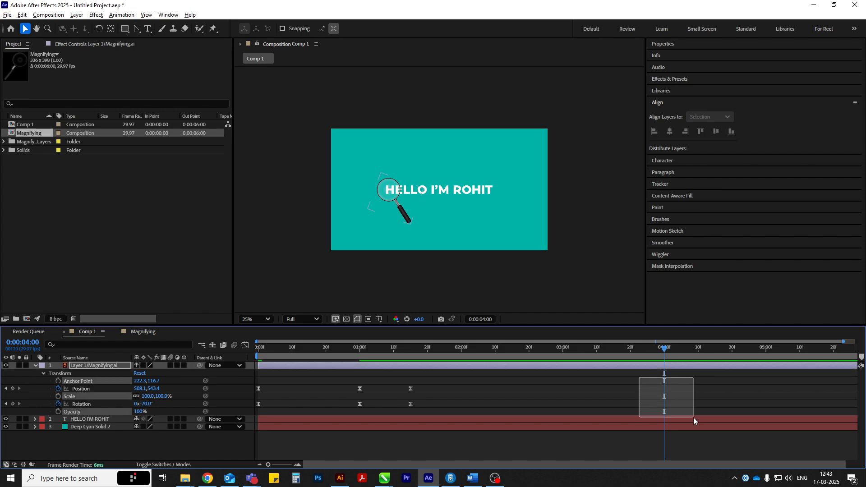
{"action": "left_click", "coordinate": [13, 389]}
{"action": "left_click", "coordinate": [12, 403]}
- Apply Bezier temporal and Linear spatial interpolation to the Position keyframes at 0:00:01:00 and 0:00:01:15
{"action": "left_click_drag", "start_coordinate": [418, 383], "coordinate": [351, 390]}
{"action": "right_click", "coordinate": [410, 389]}
{"action": "left_click", "coordinate": [450, 353]}
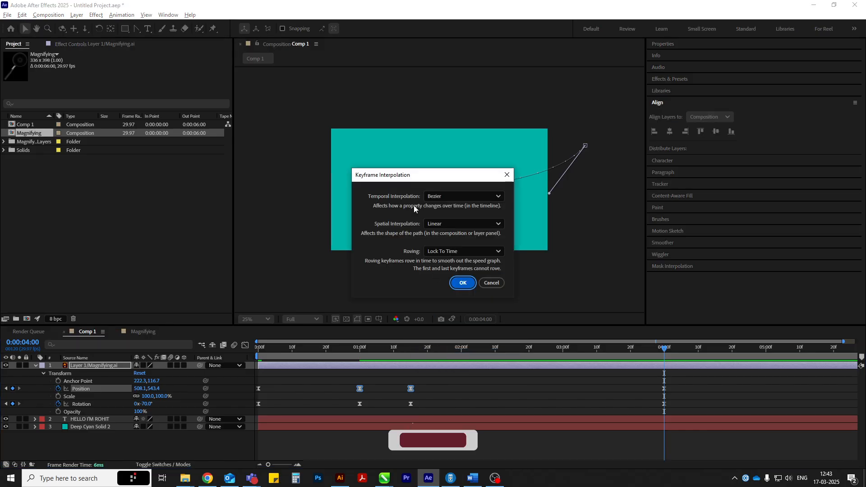
{"action": "left_click", "coordinate": [459, 284]}
{"action": "left_click", "coordinate": [434, 396]}
- Create a new adjustment layer in Comp 1
{"action": "left_click_drag", "start_coordinate": [392, 351], "coordinate": [664, 354]}
{"action": "right_click", "coordinate": [143, 455]}
{"action": "mouse_move", "coordinate": [221, 341]}
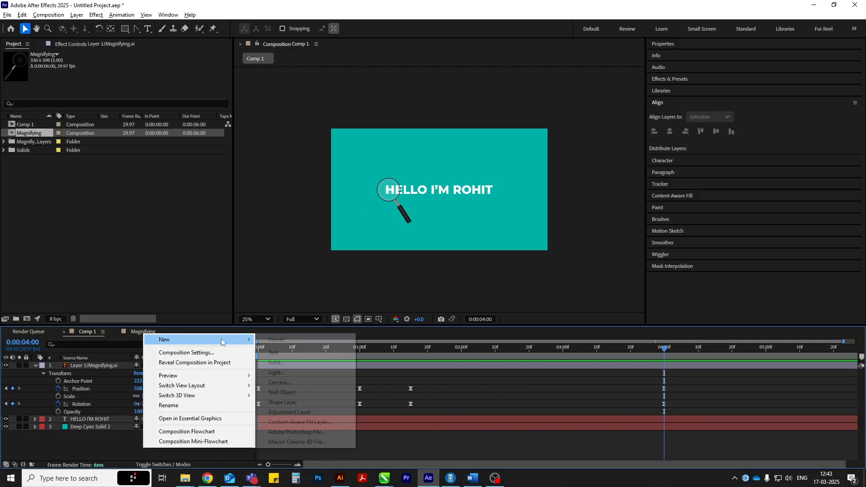
{"action": "left_click", "coordinate": [287, 411]}
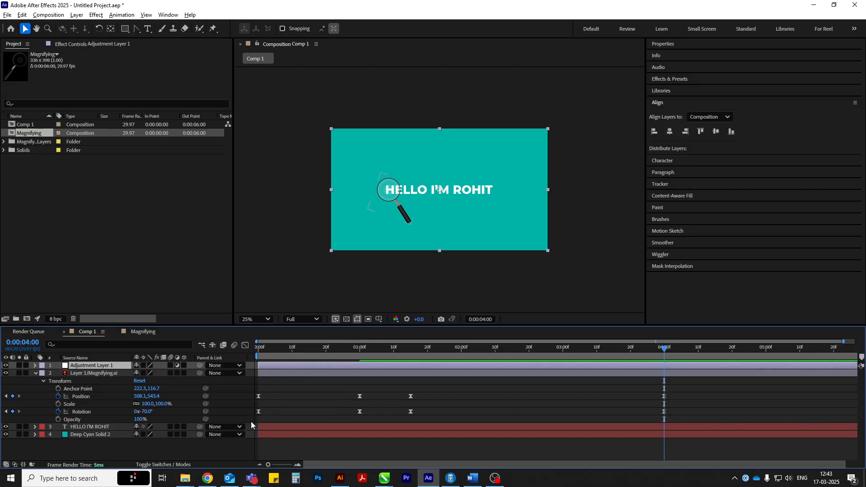
{"action": "left_click", "coordinate": [122, 447]}
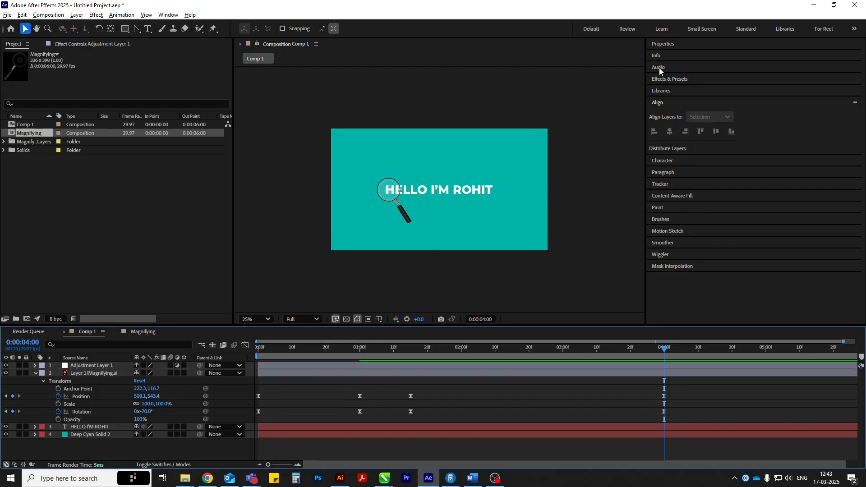
- Find the Distort effect Magnify and apply it to the adjustment layer
{"action": "left_click", "coordinate": [669, 79]}
{"action": "left_click", "coordinate": [662, 91]}
{"action": "type", "text": "magni"}
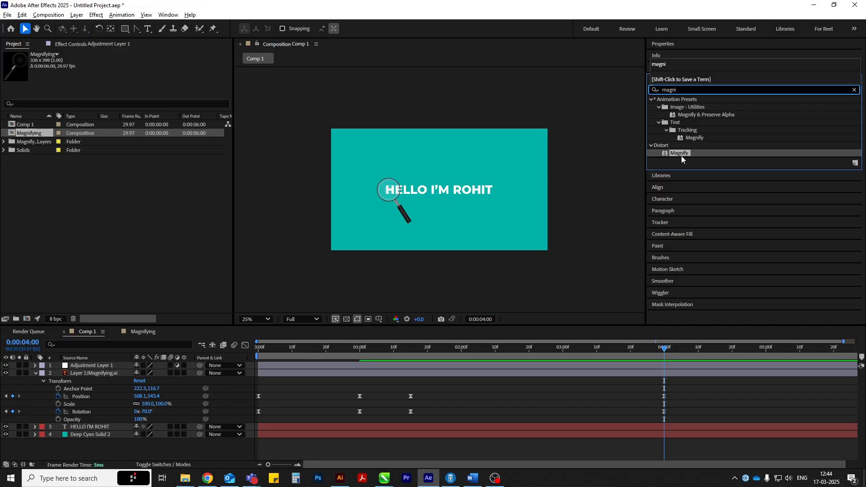
{"action": "left_click_drag", "start_coordinate": [681, 157], "coordinate": [315, 367]}
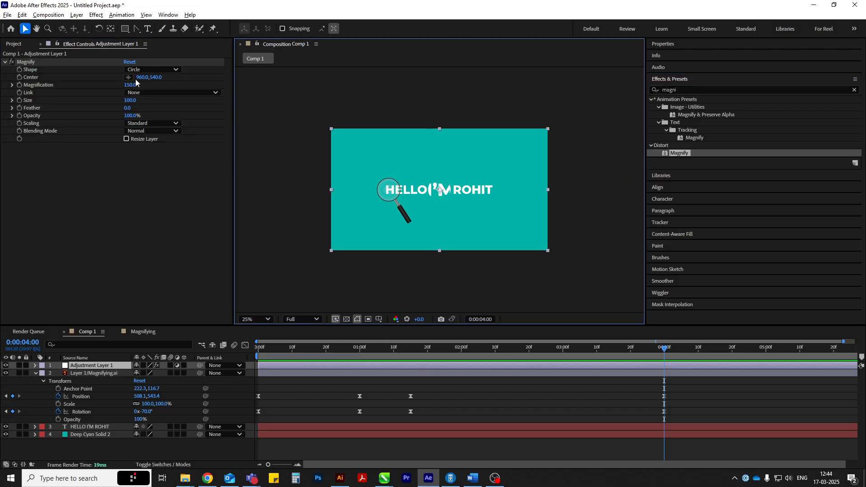
- Set the Magnify effect's Center to 510, 543 to align it with the magnifying glass's lens
{"action": "left_click_drag", "start_coordinate": [138, 77], "coordinate": [1, 99]}
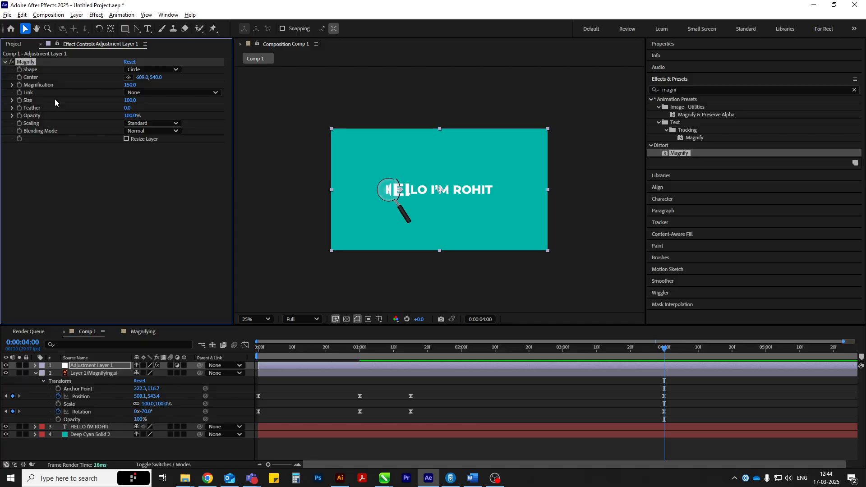
{"action": "left_click_drag", "start_coordinate": [140, 81], "coordinate": [108, 84]}
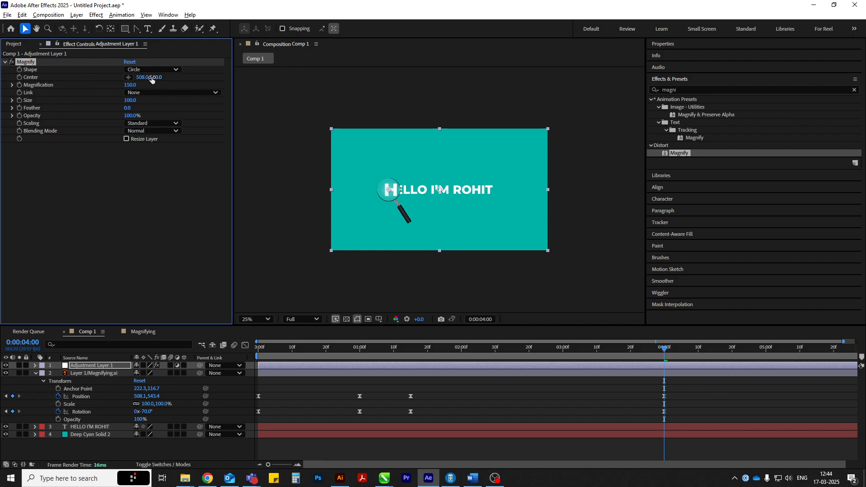
{"action": "key", "text": "slash"}
{"action": "scroll", "coordinate": [309, 183], "scroll_direction": "down", "scroll_amount": 2}
{"action": "scroll", "coordinate": [310, 181], "scroll_direction": "up", "scroll_amount": 2}
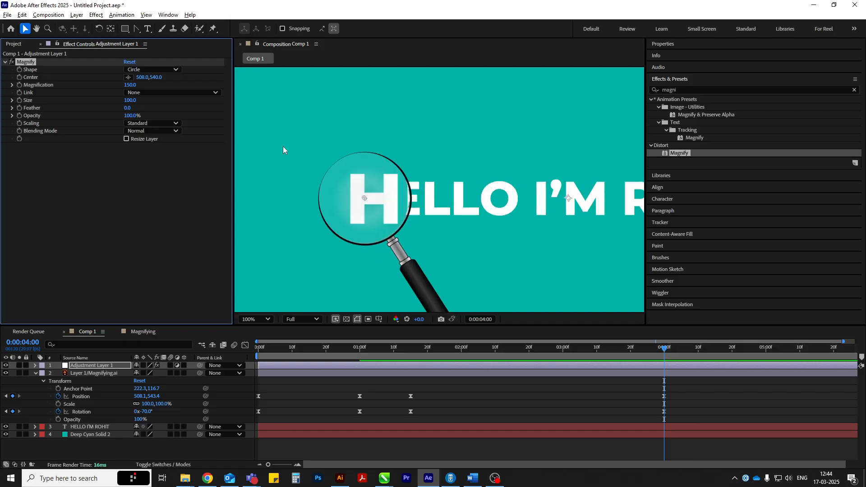
{"action": "left_click_drag", "start_coordinate": [156, 78], "coordinate": [142, 78]}
{"action": "left_click", "coordinate": [144, 78]}
{"action": "type", "text": "510"}
{"action": "key", "text": "Return"}
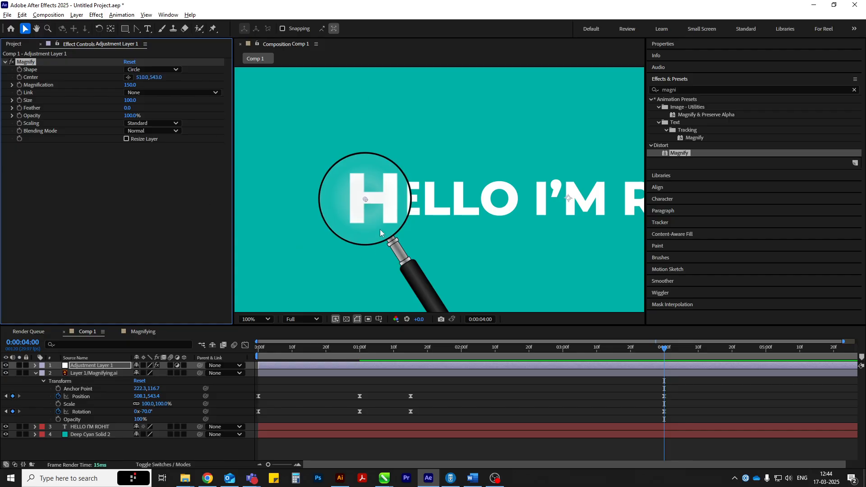
- Move the adjustment layer directly below the magnifying glass layer in the layer stack
{"action": "scroll", "coordinate": [389, 173], "scroll_direction": "down", "scroll_amount": 4}
{"action": "scroll", "coordinate": [397, 210], "scroll_direction": "up", "scroll_amount": 1}
{"action": "left_click_drag", "start_coordinate": [78, 366], "coordinate": [74, 424]}
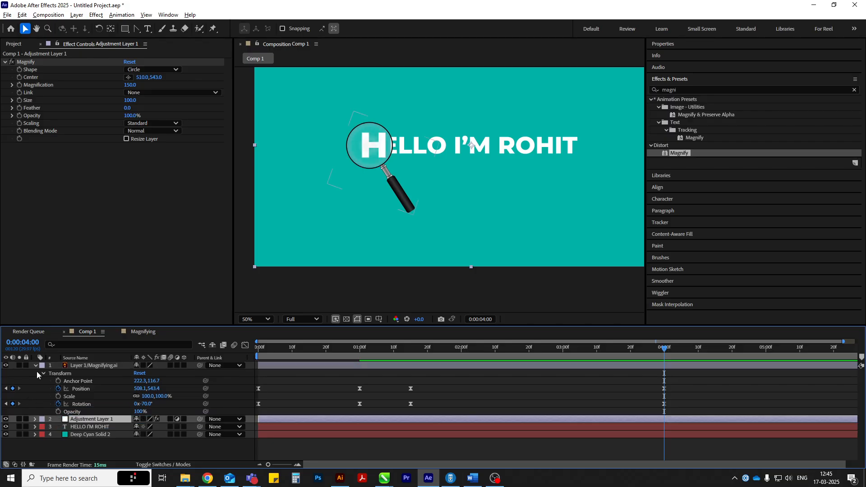
- Link the adjustment layer's Magnify Center to the magnifying glass layer's Position with the pick whip
{"action": "left_click", "coordinate": [35, 418]}
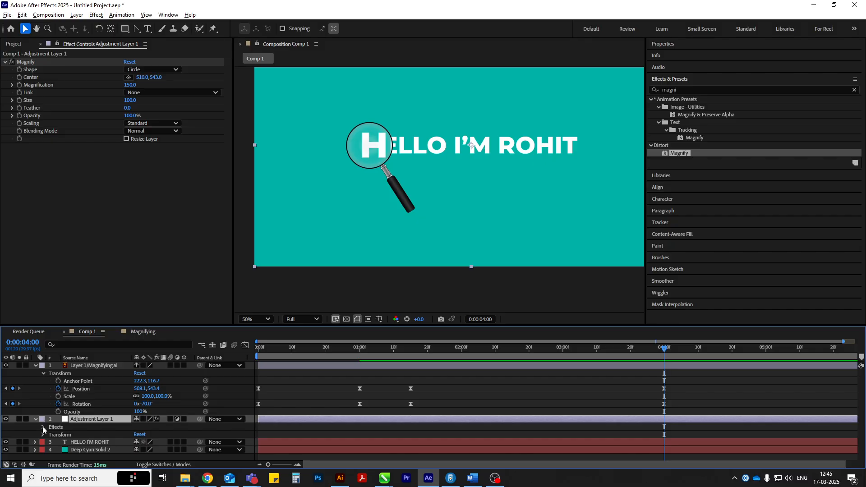
{"action": "left_click", "coordinate": [42, 426]}
{"action": "scroll", "coordinate": [50, 434], "scroll_direction": "down", "scroll_amount": 3}
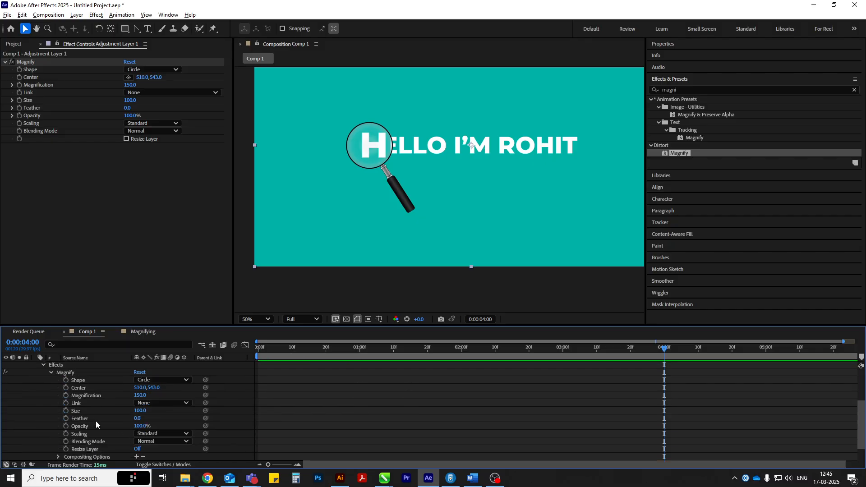
{"action": "left_click", "coordinate": [86, 388]}
{"action": "scroll", "coordinate": [89, 388], "scroll_direction": "up", "scroll_amount": 3}
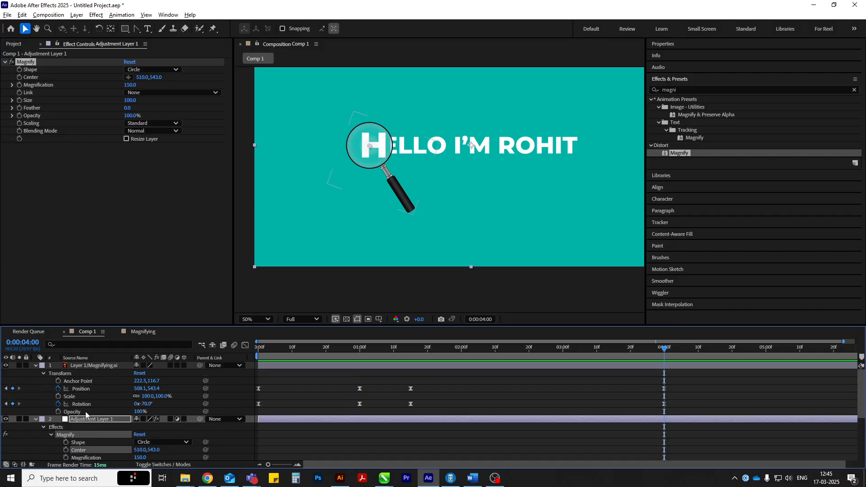
{"action": "left_click_drag", "start_coordinate": [205, 450], "coordinate": [81, 388]}
{"action": "scroll", "coordinate": [441, 393], "scroll_direction": "down", "scroll_amount": 1}
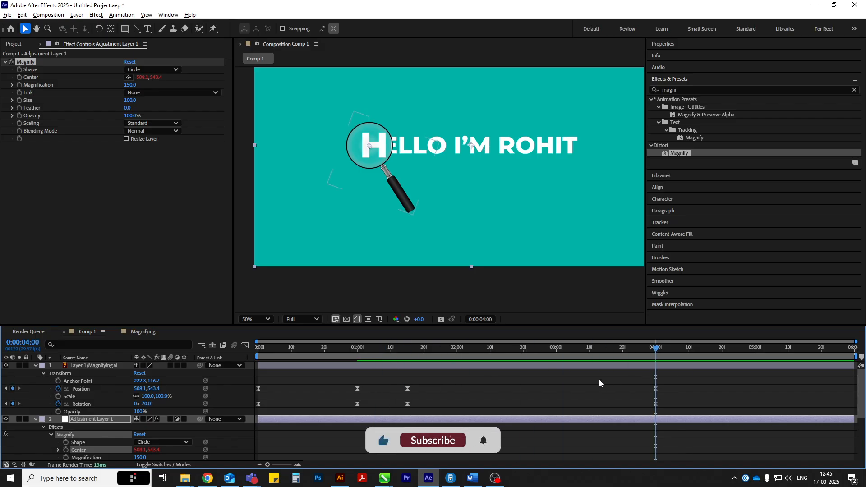
- At 0:00:04:00, set the magnifying glass layer's Position to 1401.1, 543.4 so the lens sits over the title's last letter
{"action": "scroll", "coordinate": [257, 207], "scroll_direction": "down", "scroll_amount": 2}
{"action": "scroll", "coordinate": [325, 168], "scroll_direction": "up", "scroll_amount": 2}
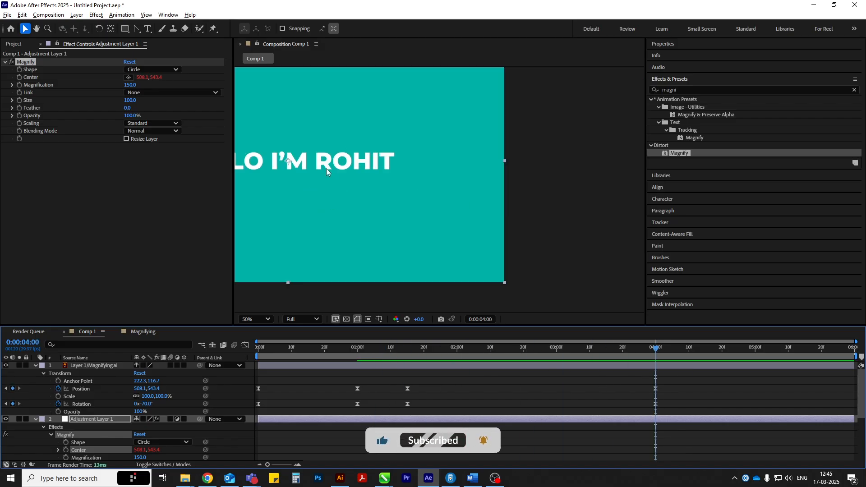
{"action": "left_click", "coordinate": [380, 366]}
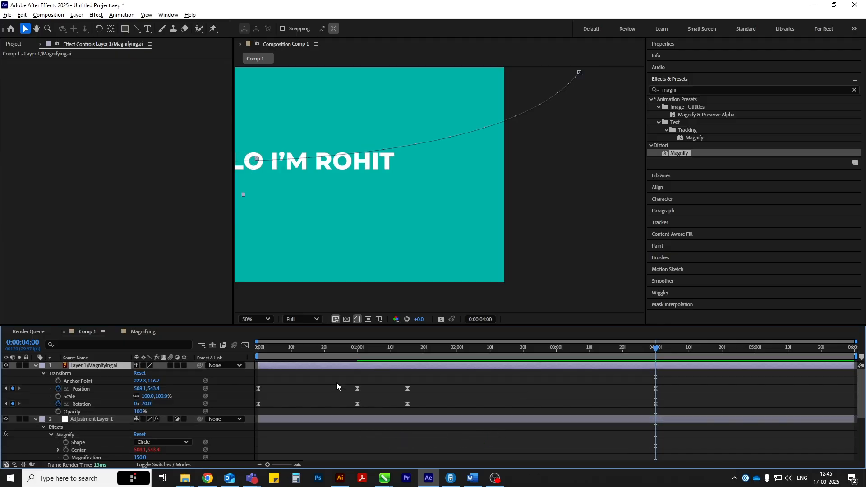
{"action": "left_click_drag", "start_coordinate": [139, 388], "coordinate": [526, 372]}
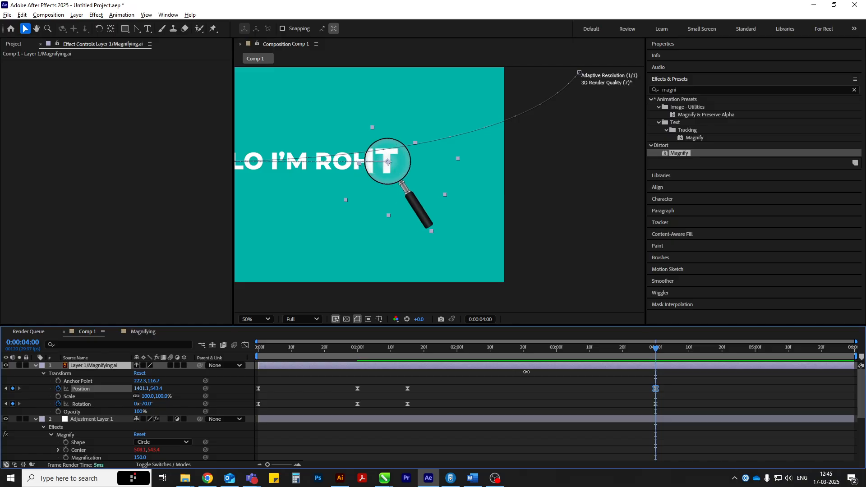
{"action": "left_click", "coordinate": [255, 319]}
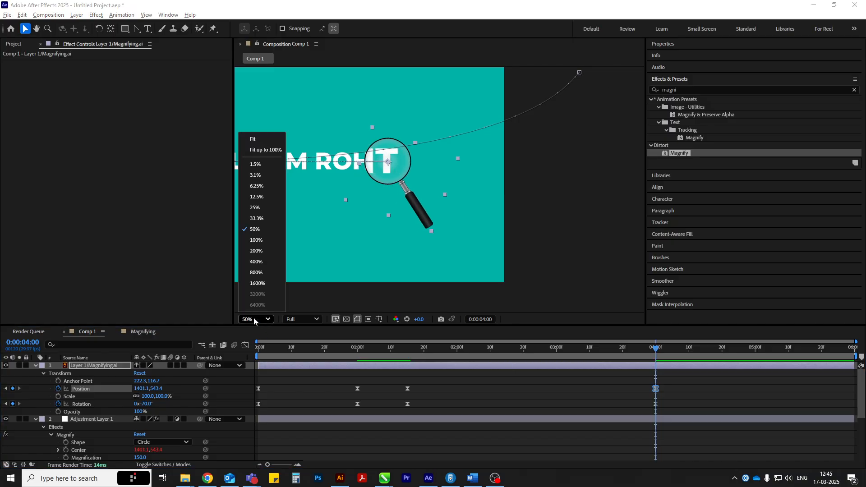
{"action": "left_click", "coordinate": [253, 140]}
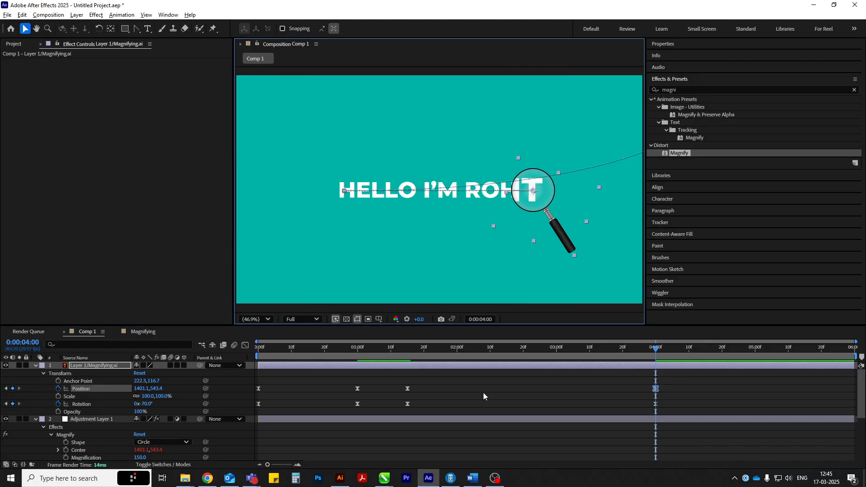
- Add Position and Rotation keyframes with unchanged values to the magnifying glass layer at 0:00:04:15
{"action": "left_click", "coordinate": [669, 399]}
{"action": "left_click_drag", "start_coordinate": [657, 350], "coordinate": [694, 361]}
{"action": "key", "text": "Page_Up"}
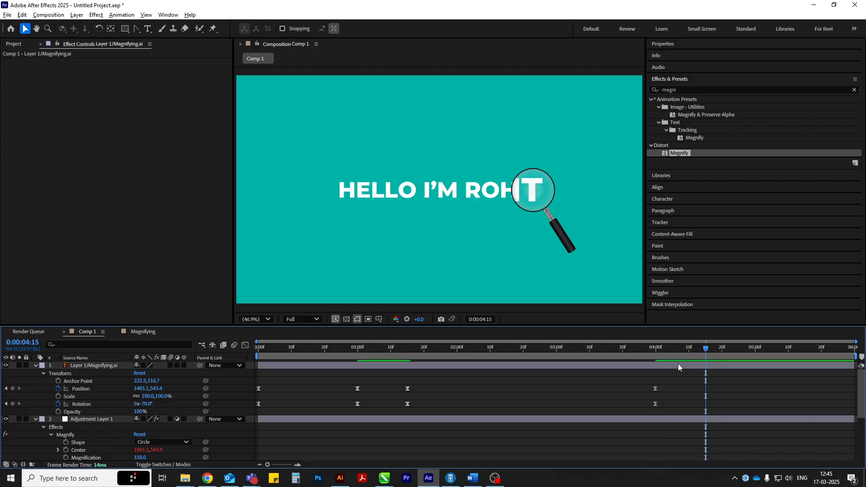
{"action": "left_click", "coordinate": [12, 388]}
{"action": "left_click", "coordinate": [12, 404]}
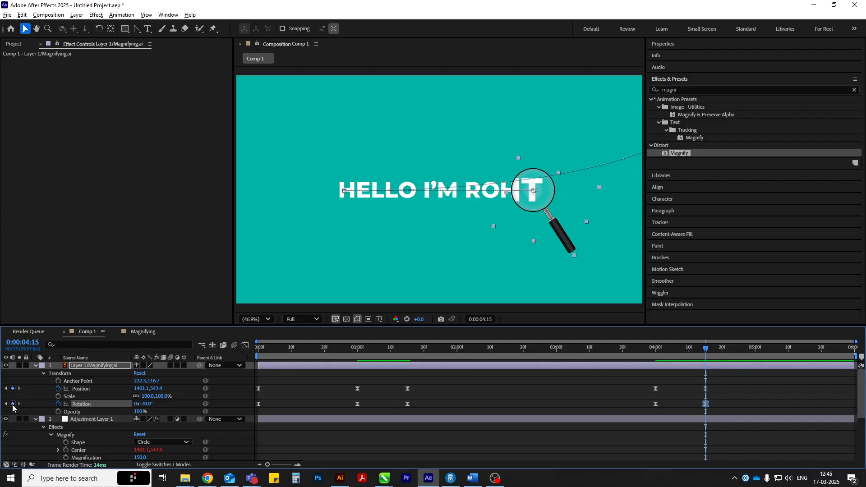
{"action": "left_click", "coordinate": [686, 395]}
{"action": "key", "text": "ctrl+s"}
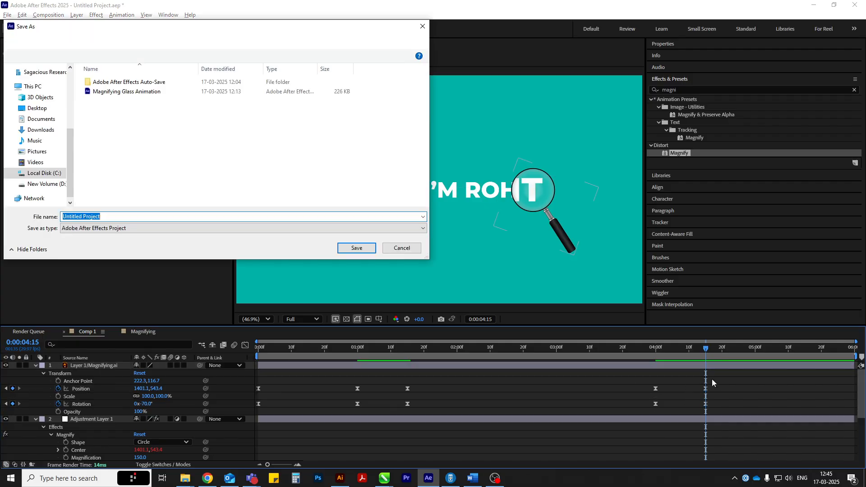
{"action": "left_click", "coordinate": [401, 247]}
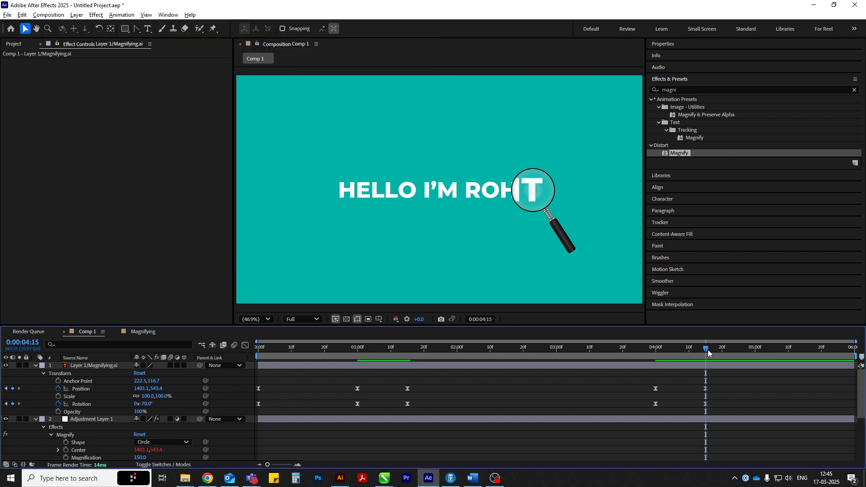
- At 0:00:05:10, move the magnifying glass outside the frame's lower-right corner, to Position about 2261, 1063
{"action": "left_click_drag", "start_coordinate": [708, 349], "coordinate": [788, 352]}
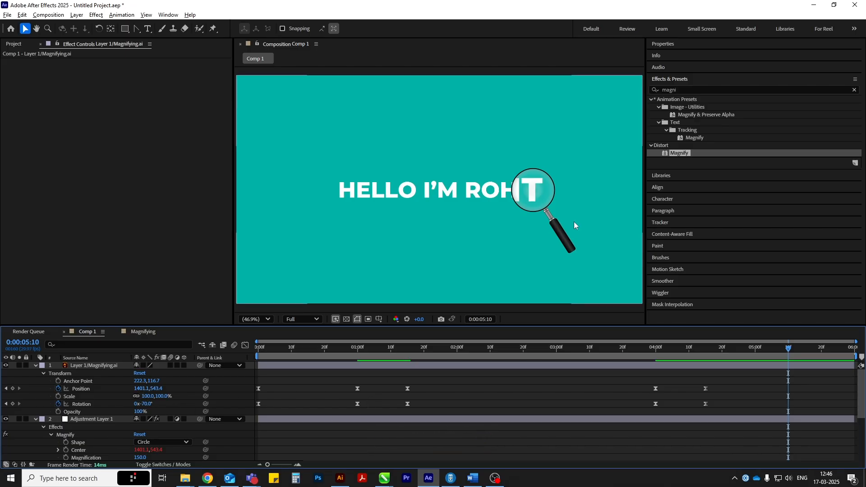
{"action": "scroll", "coordinate": [429, 174], "scroll_direction": "down", "scroll_amount": 2}
{"action": "left_click_drag", "start_coordinate": [500, 205], "coordinate": [593, 265]}
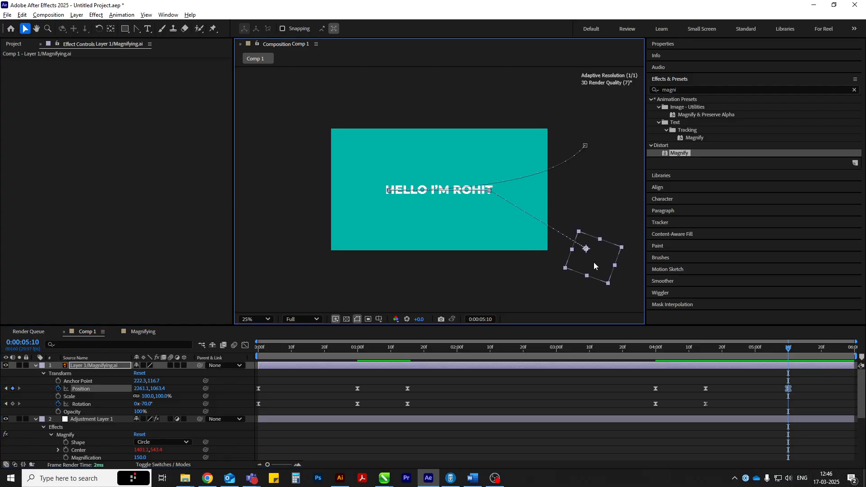
- Bend the magnifying glass's exit motion path into a curve with the Pen tool at its final off-screen keyframe
{"action": "left_click", "coordinate": [137, 28]}
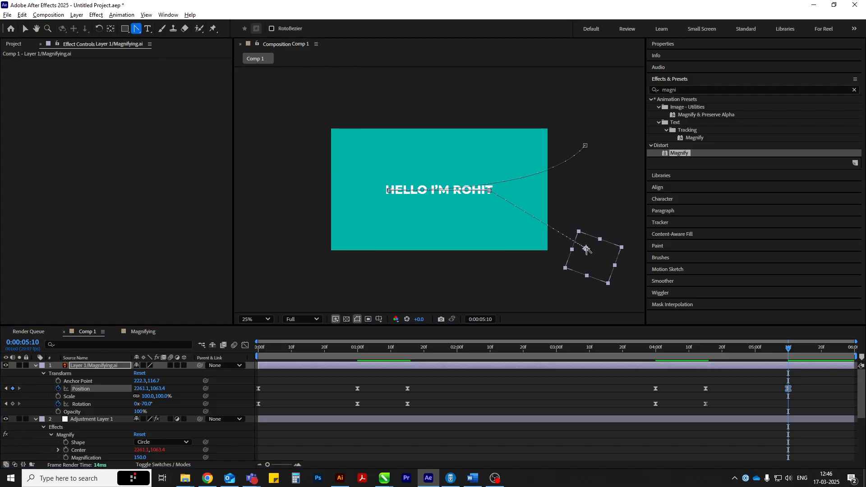
{"action": "left_click_drag", "start_coordinate": [586, 248], "coordinate": [558, 264]}
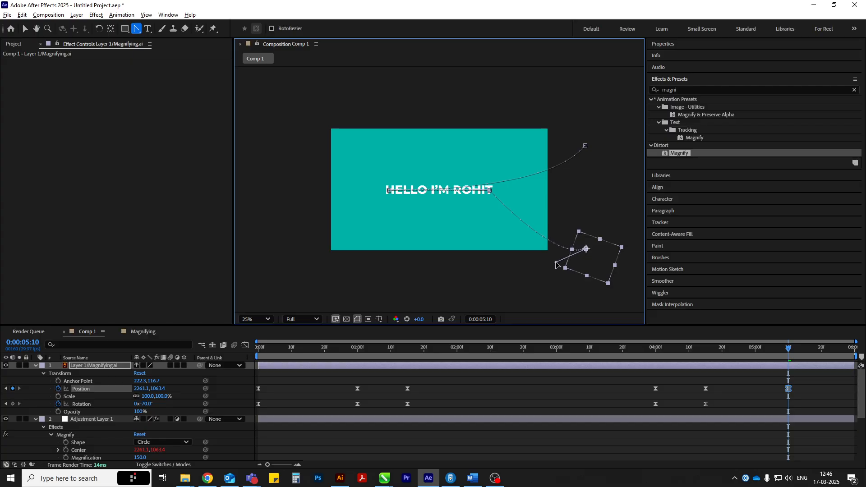
{"action": "left_click", "coordinate": [731, 386]}
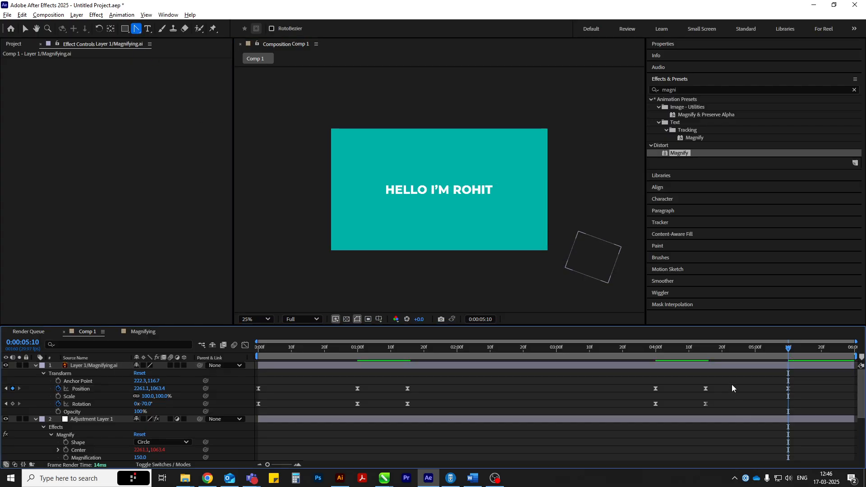
- Preview the animation from the beginning to check the magnifying glass's movement across the title
{"action": "left_click_drag", "start_coordinate": [676, 350], "coordinate": [212, 358]}
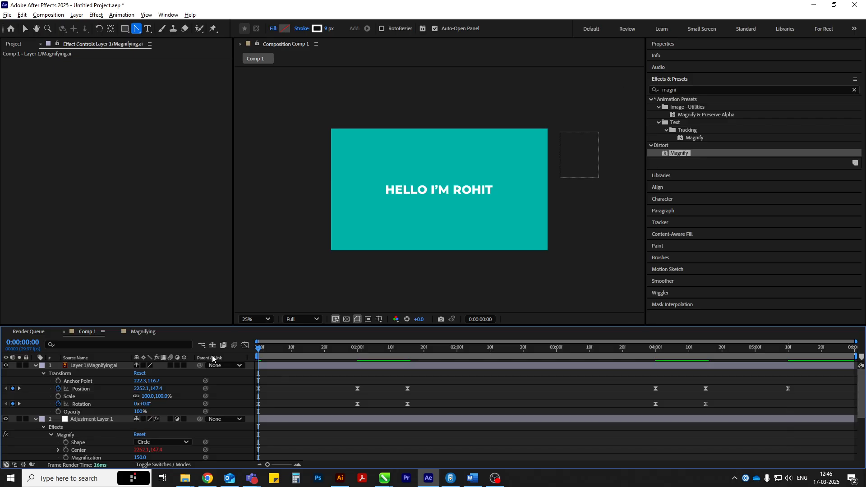
{"action": "key", "text": "space"}
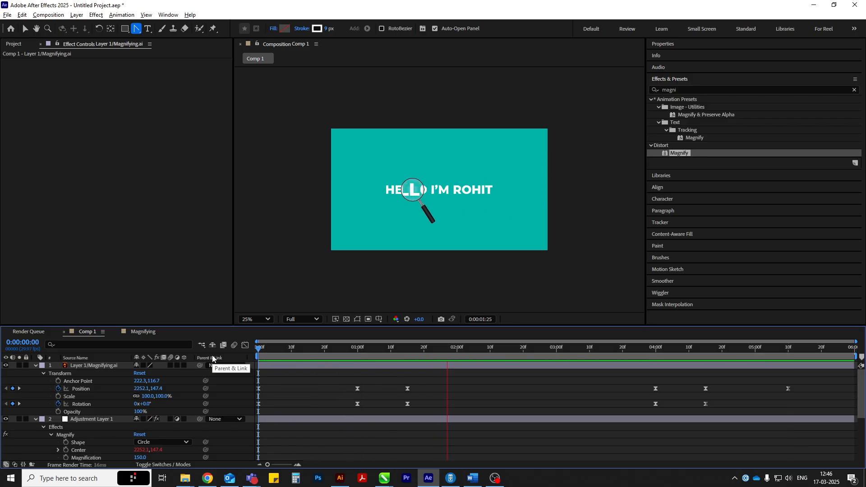
{"action": "key", "text": "space"}
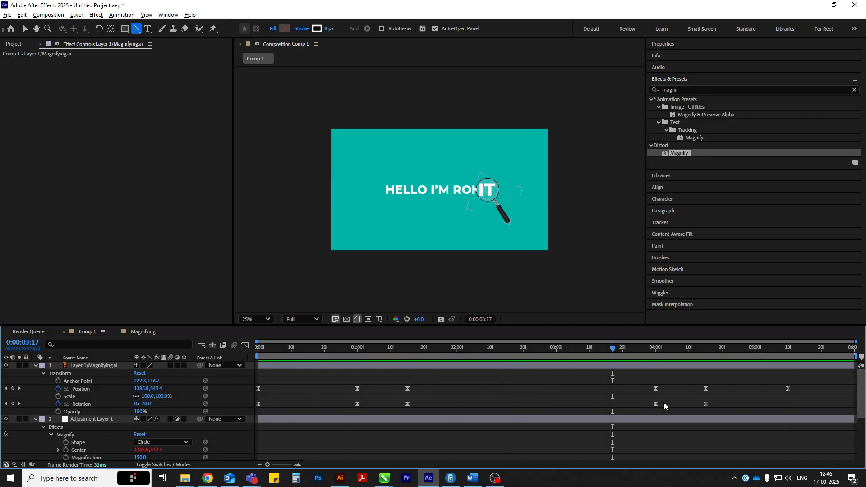
- Adjust the easing of the glass's Position and Rotation keyframes between 0:00:01:15 and 0:00:04:00 in the speed graph, shortening the ease into the end
{"action": "left_click_drag", "start_coordinate": [400, 380], "coordinate": [660, 412]}
{"action": "key", "text": "shift+F3"}
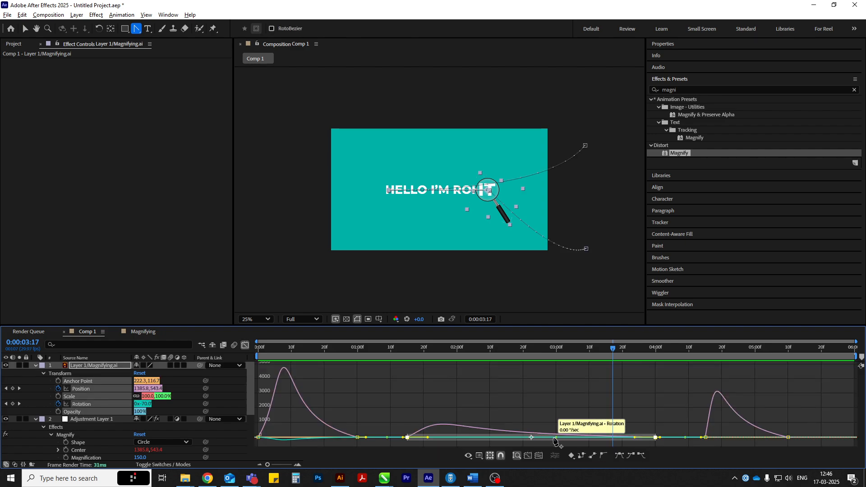
{"action": "left_click_drag", "start_coordinate": [558, 436], "coordinate": [592, 437]}
{"action": "left_click_drag", "start_coordinate": [614, 438], "coordinate": [616, 438]}
- Return to the keyframe view and preview the glass's sweep across the title from 0:00:01:12
{"action": "left_click_drag", "start_coordinate": [408, 347], "coordinate": [397, 351]}
{"action": "left_click", "coordinate": [244, 345]}
{"action": "key", "text": "space"}
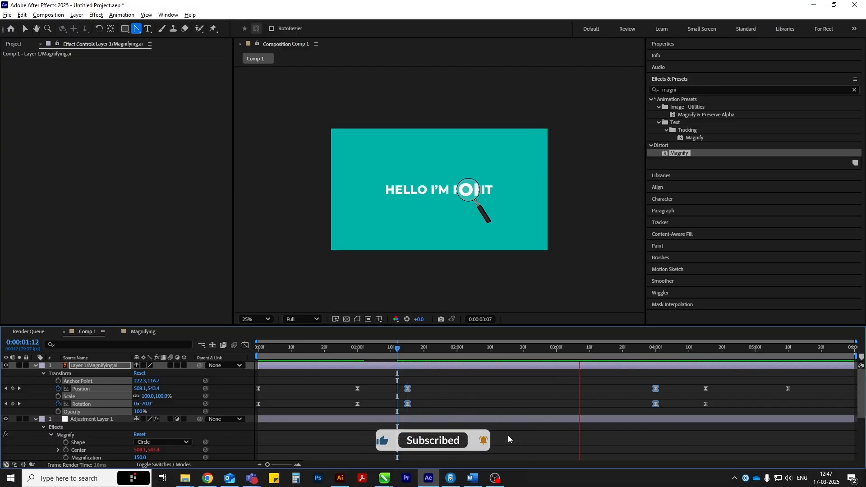